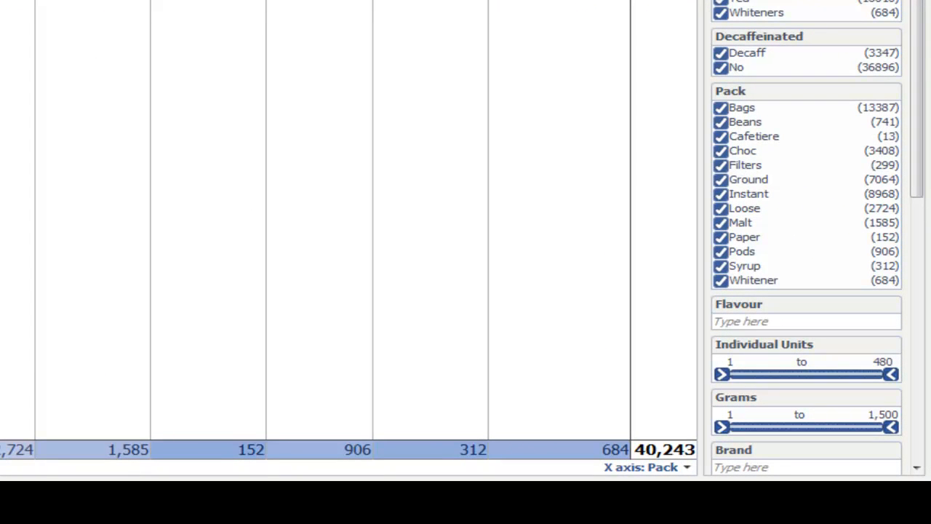
Step: Set the pivot table's X axis to Year and its Y axis to Brand
left_click(630, 469)
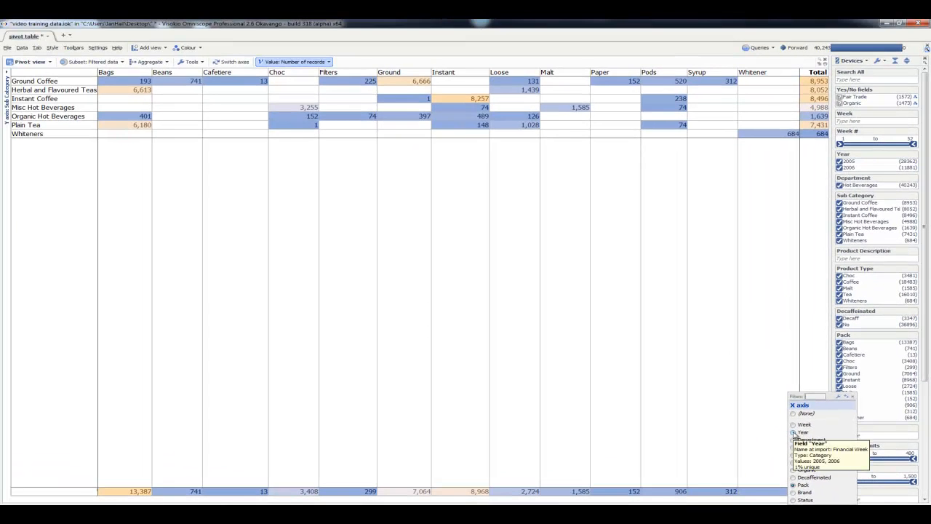
left_click(794, 434)
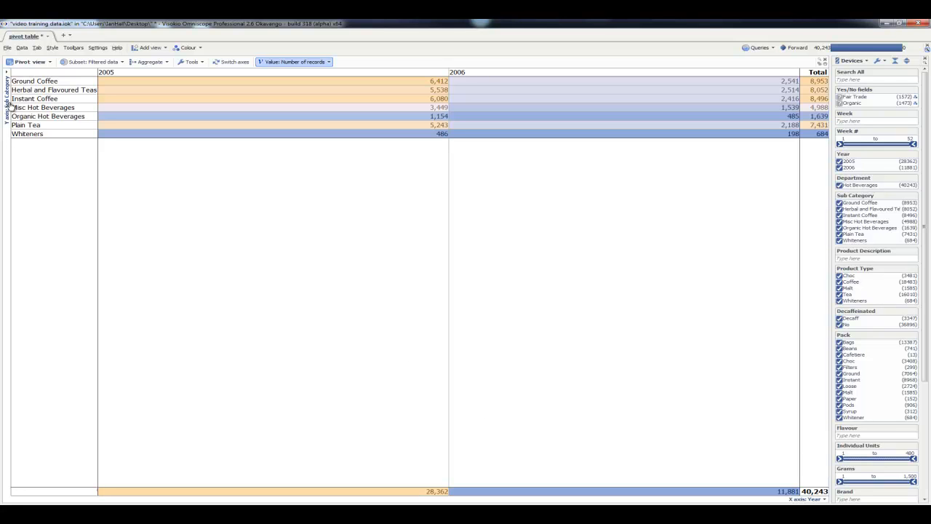
left_click(6, 103)
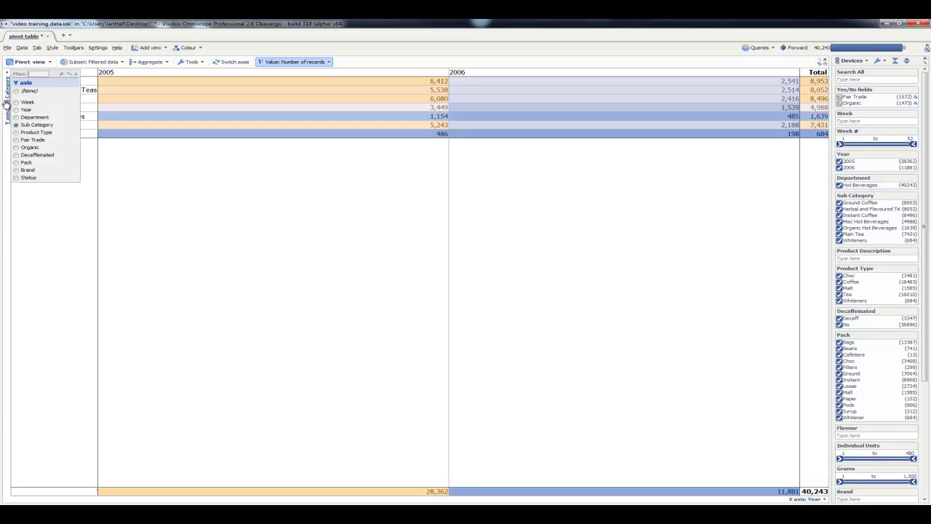
left_click(16, 170)
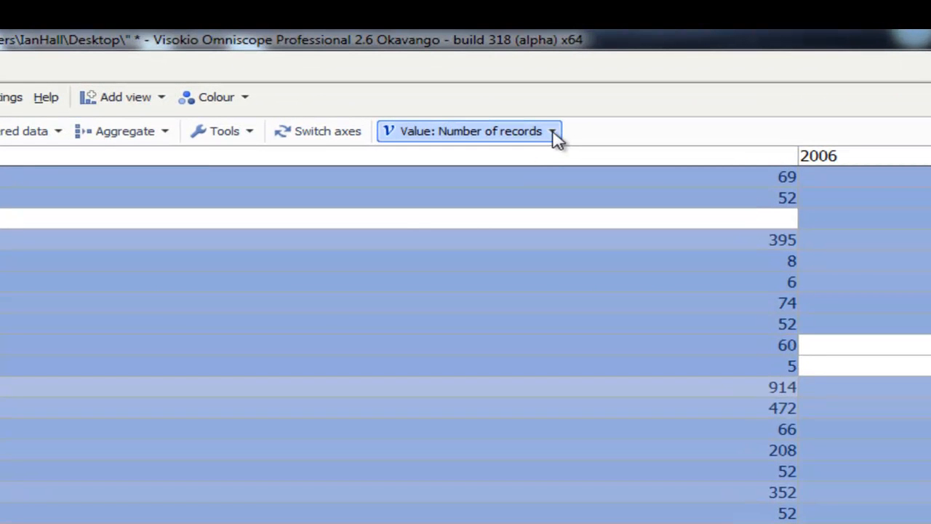
Step: Change the pivot table's value from the number of records to Sales
left_click(553, 132)
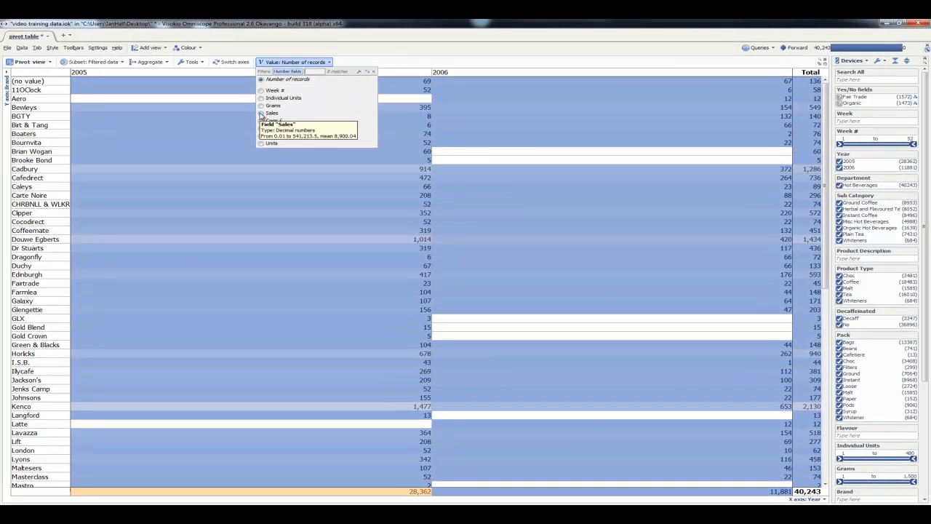
left_click(261, 113)
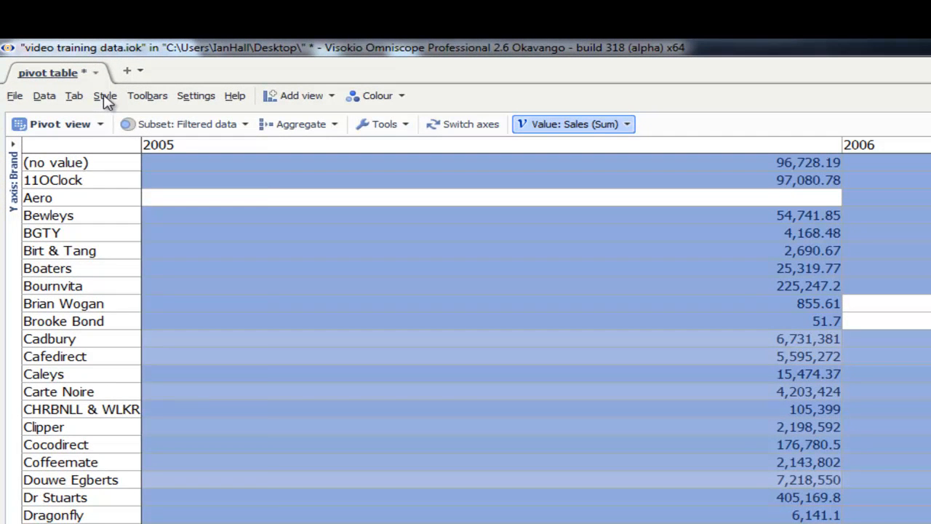
Step: Apply the diverging "Red, yellow, green" scheme to the continuous data colours
left_click(104, 97)
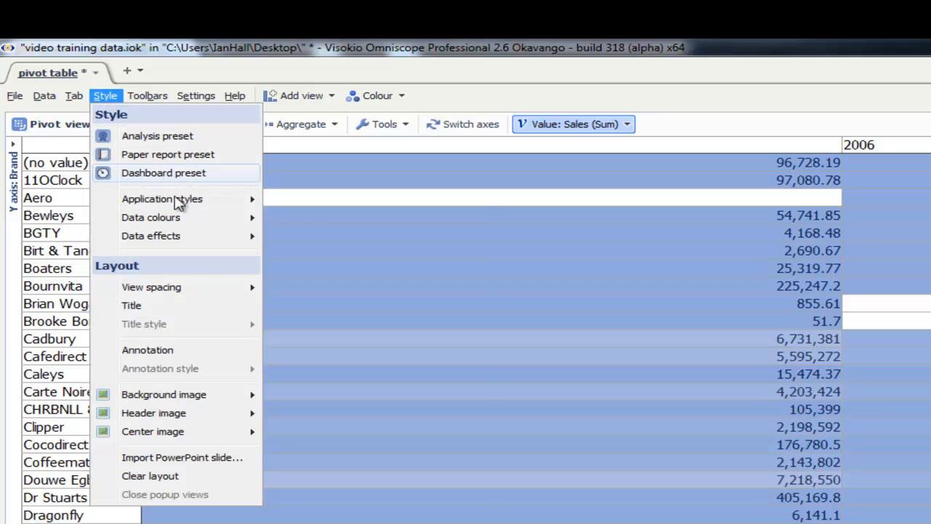
mouse_move(206, 223)
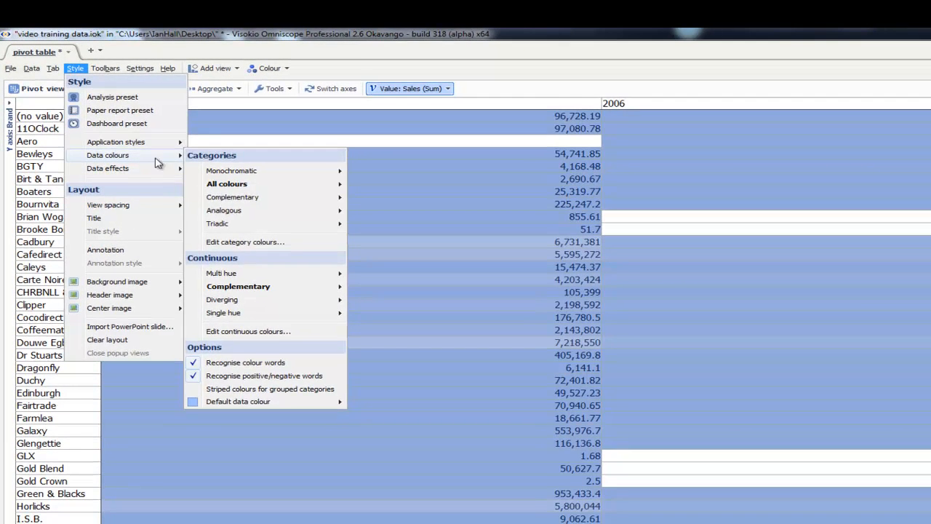
mouse_move(151, 236)
mouse_move(173, 154)
mouse_move(294, 302)
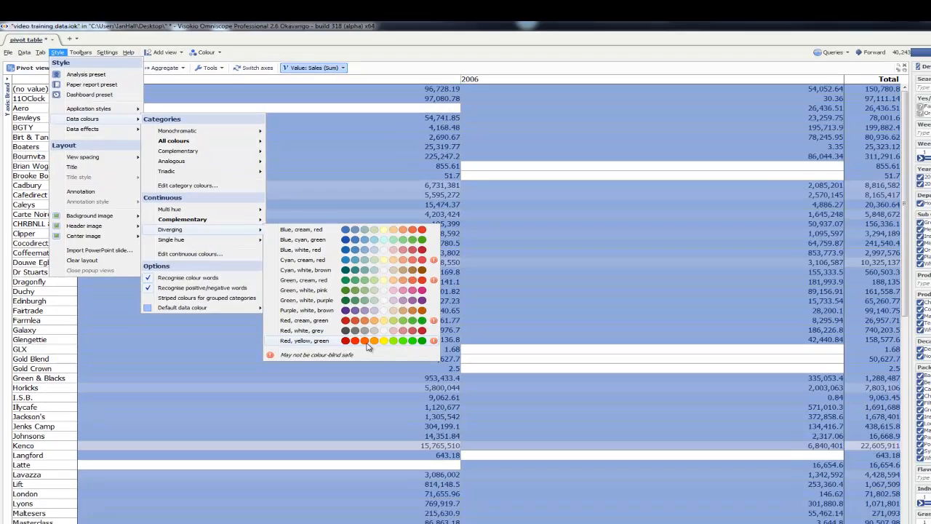
left_click(452, 418)
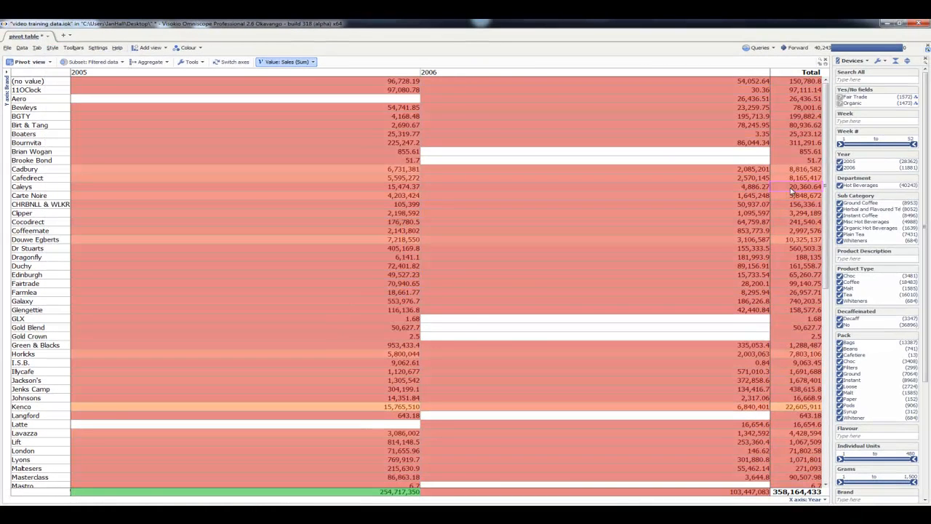
Step: Review the sales across all brands and set the upper limit of the Week # filter to 22
left_click_drag(827, 186, 855, 383)
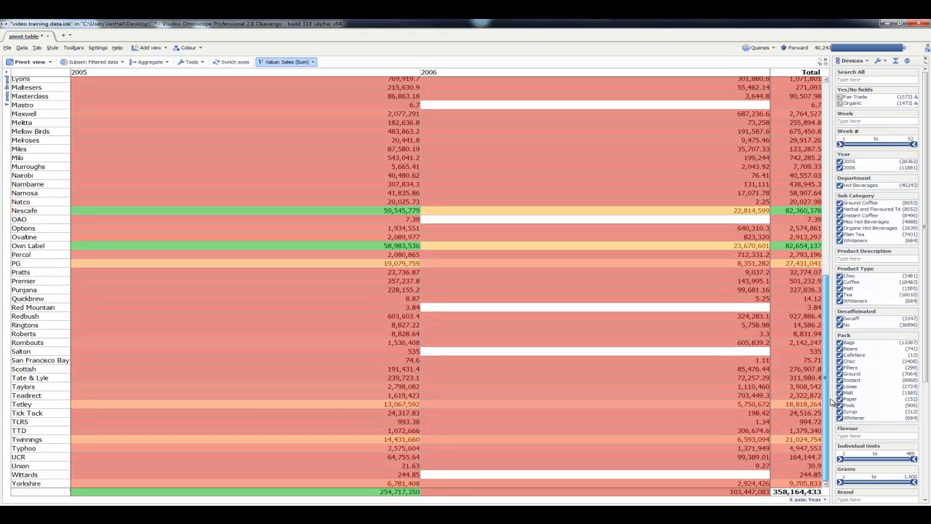
scroll(827, 368, "up", 1)
left_click_drag(825, 353, 820, 145)
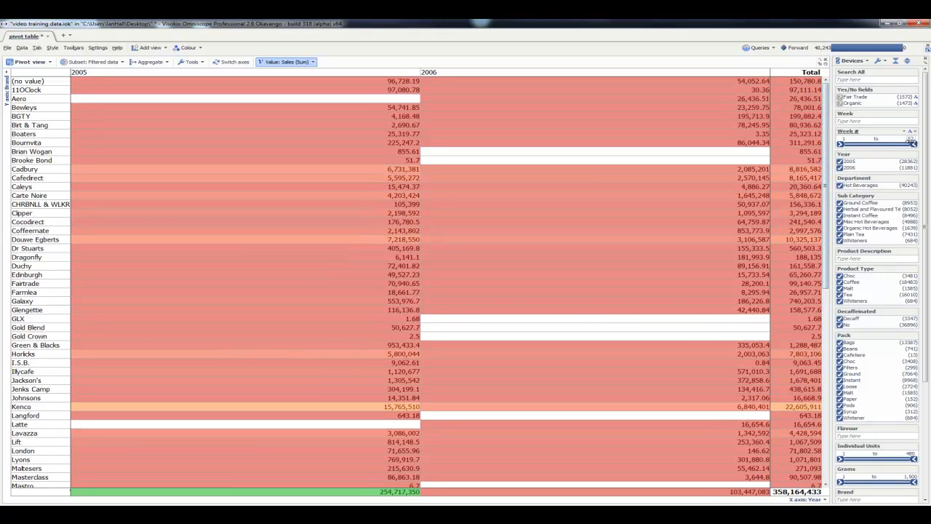
left_click(912, 138)
type("22")
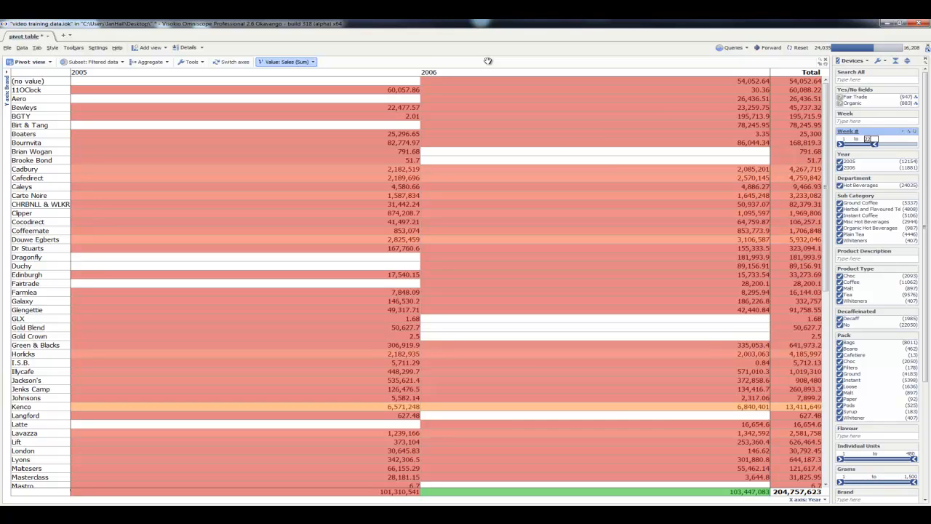
Step: Change the pivot table's Y axis to Pack and show difference columns between the years
left_click(7, 83)
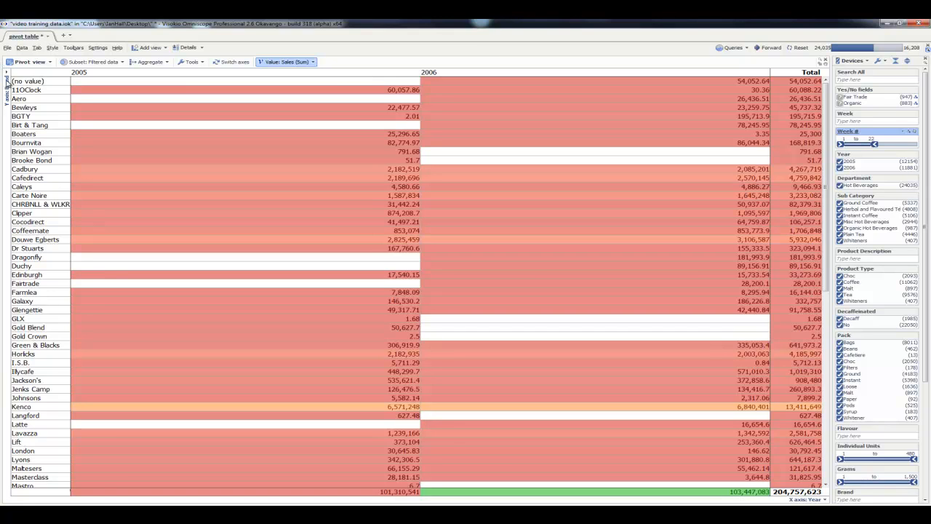
left_click(7, 76)
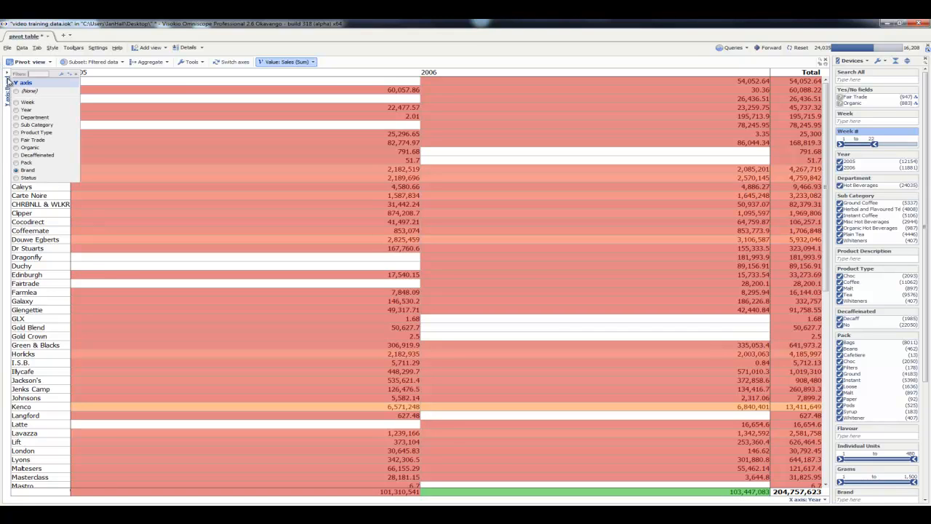
left_click(20, 163)
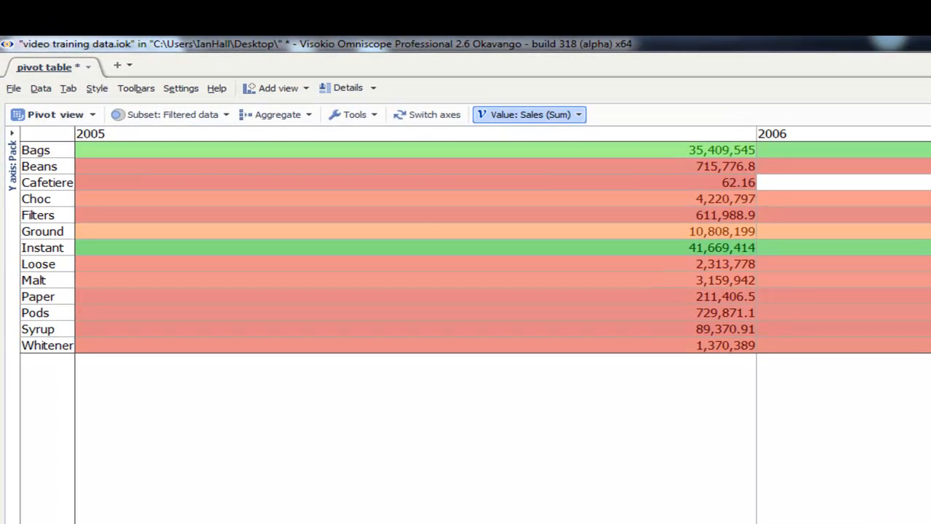
left_click(372, 118)
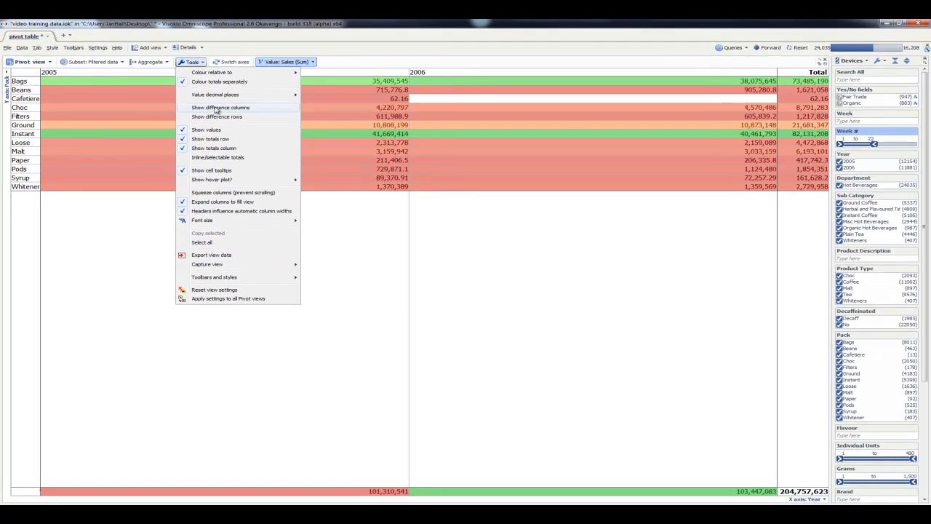
left_click(216, 108)
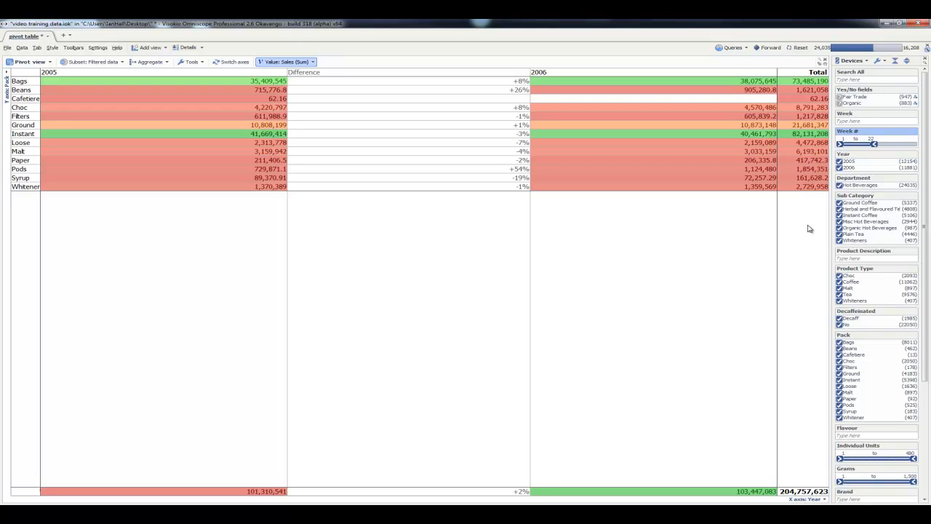
Step: Cycle the row sorting by Total and by 2006 through descending and ascending order, clearing each sort
left_click(803, 74)
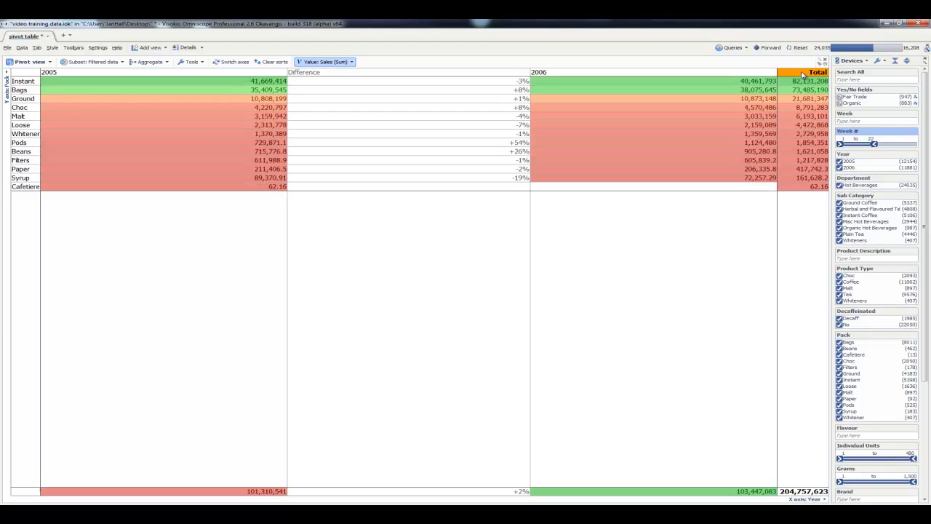
left_click(803, 74)
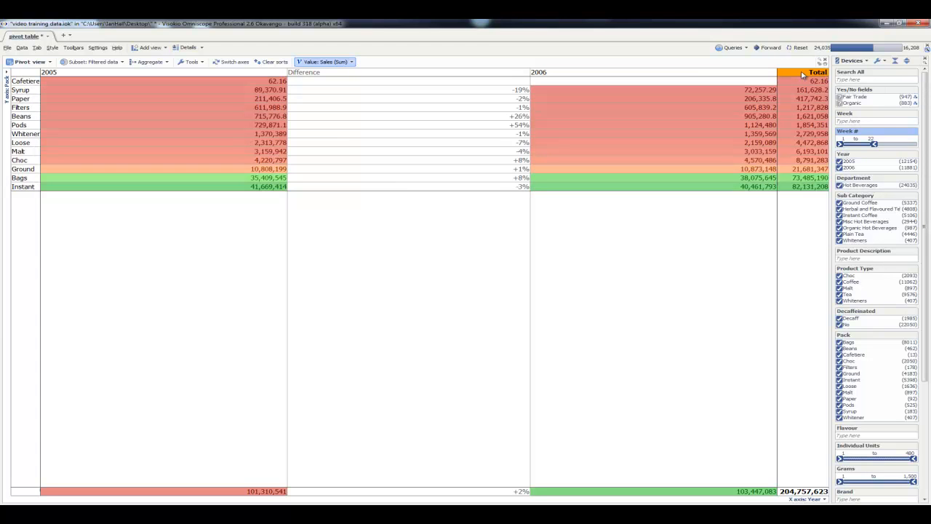
left_click(803, 74)
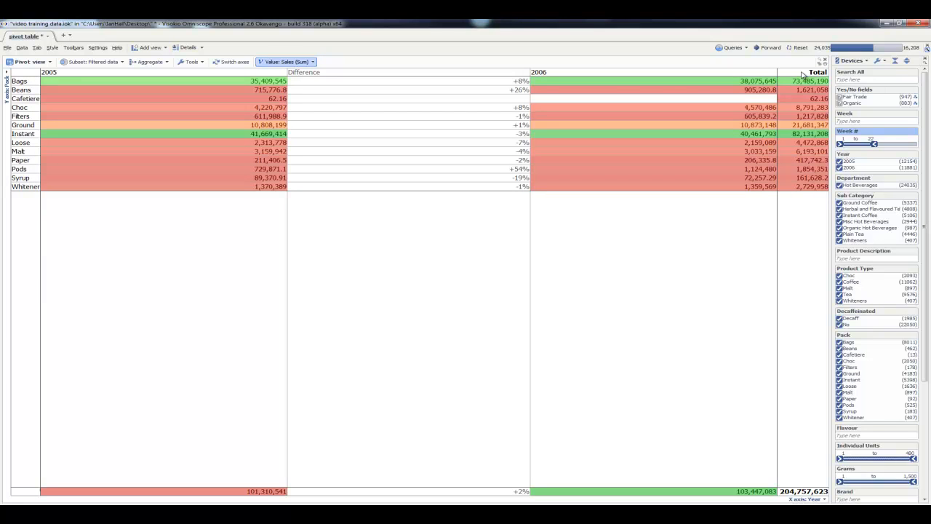
left_click(601, 75)
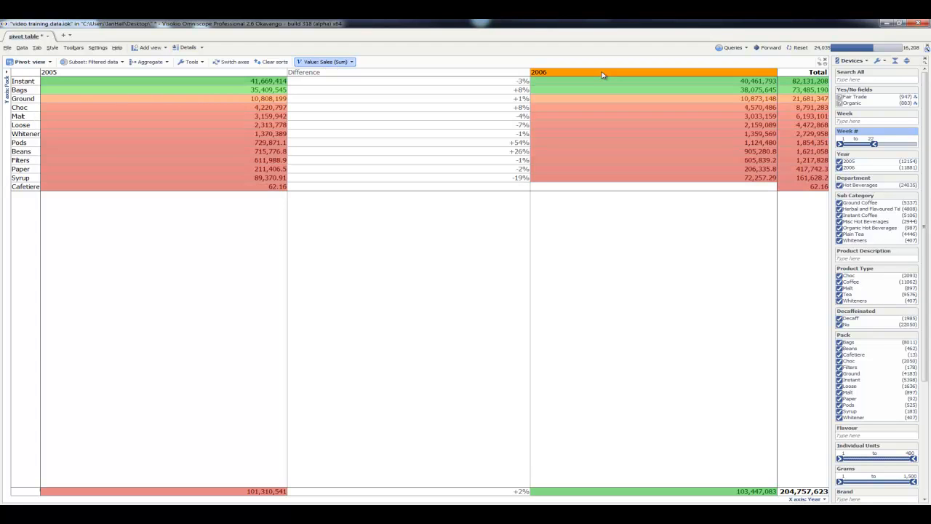
left_click(601, 74)
left_click(602, 75)
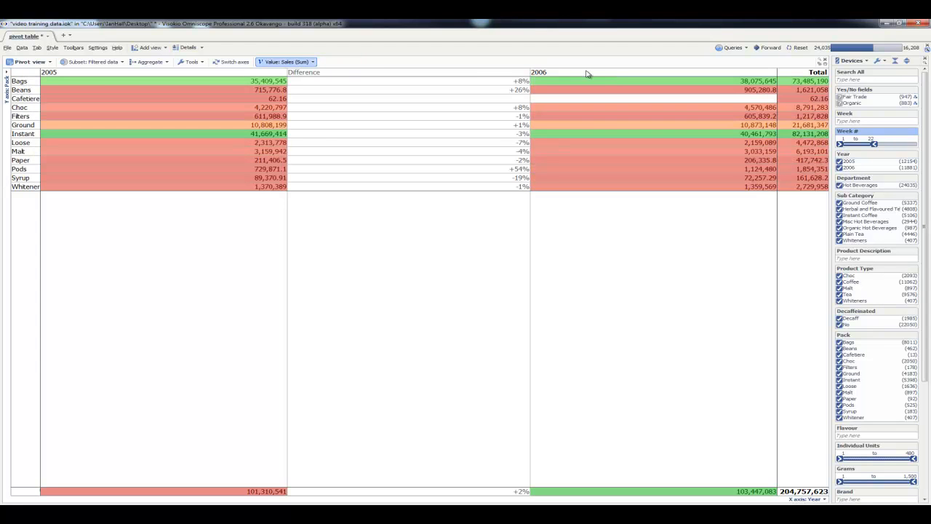
Step: Sort the pack rows by Difference in descending and ascending order, and clear the sort
left_click(477, 74)
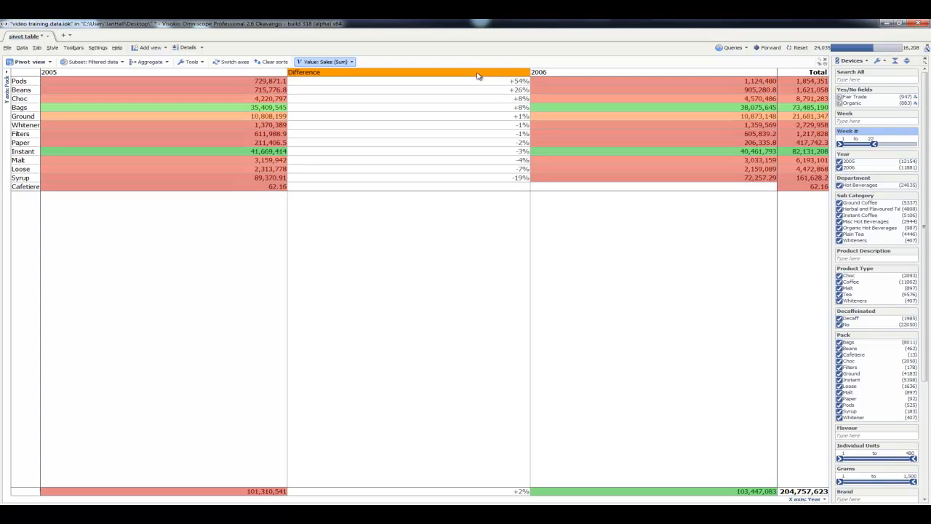
left_click(478, 75)
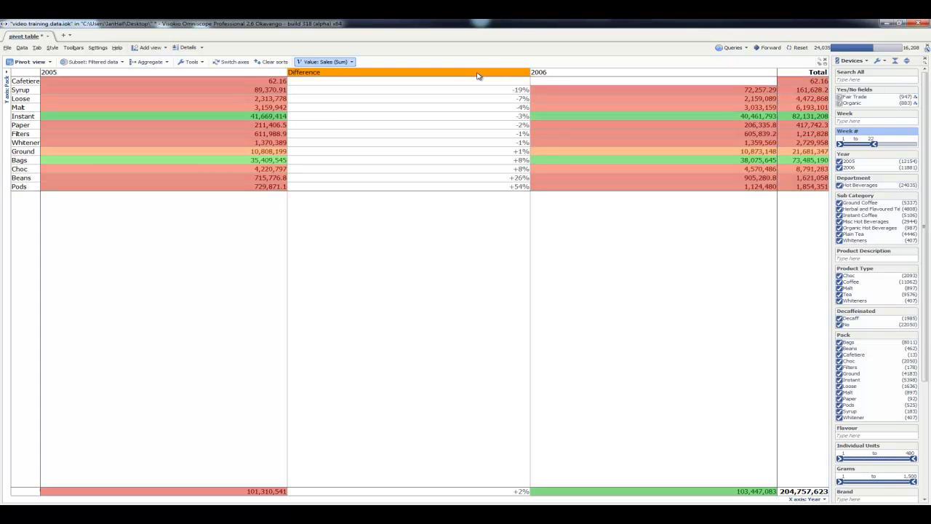
left_click(478, 75)
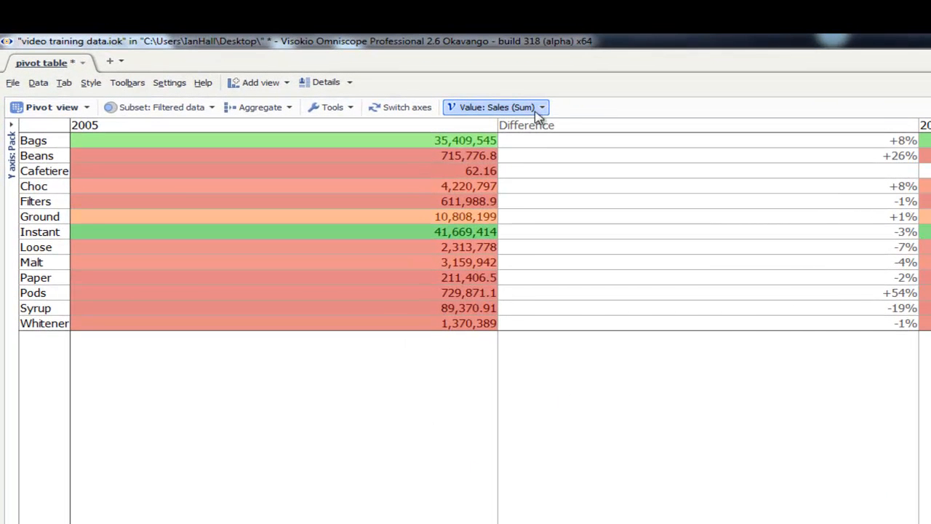
Step: Change the pivot table's value to Profit % and its function to Mean
left_click(541, 108)
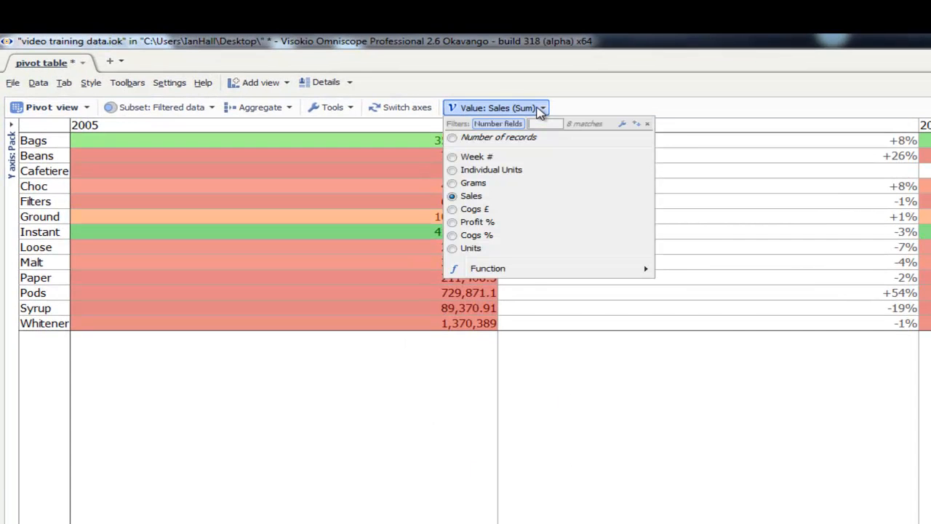
left_click(476, 224)
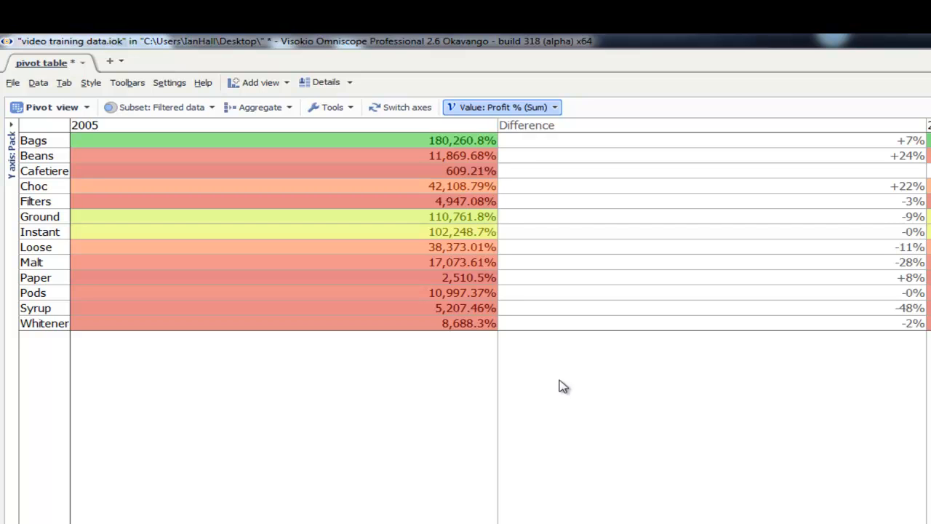
left_click(555, 109)
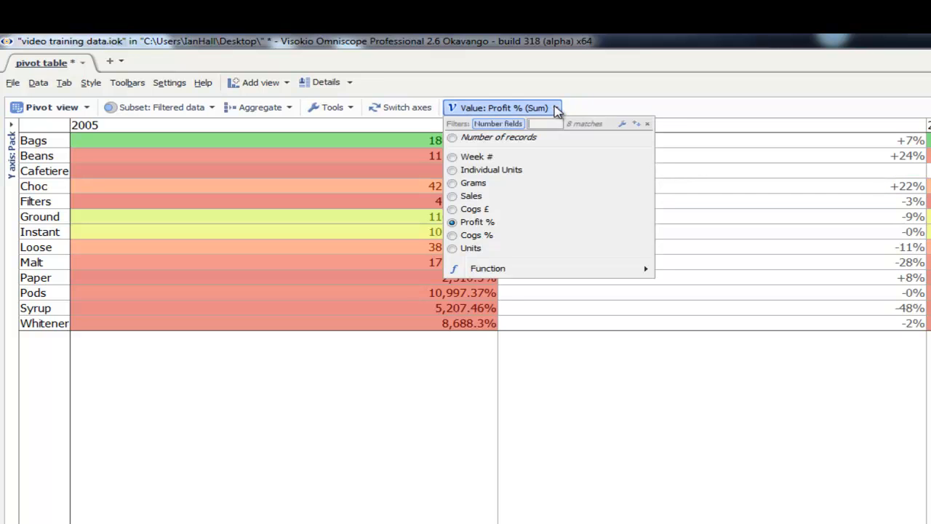
mouse_move(490, 274)
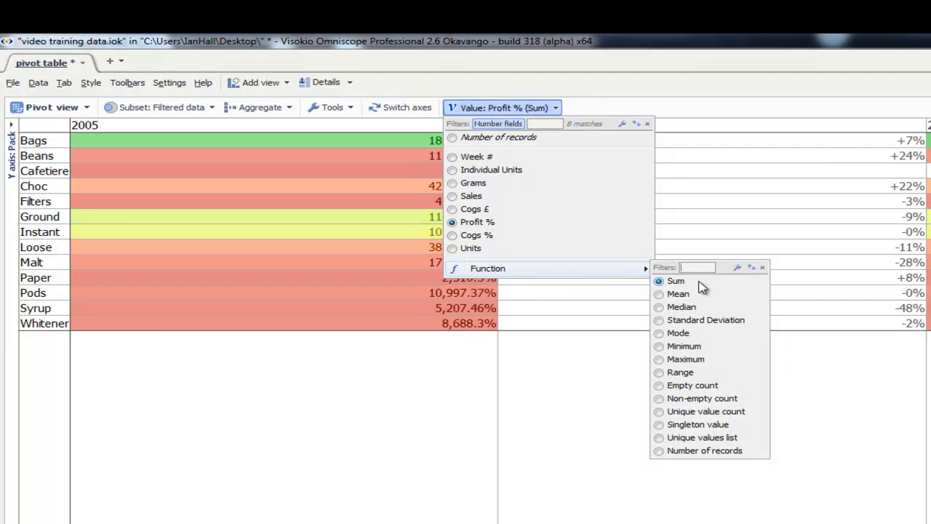
left_click(662, 298)
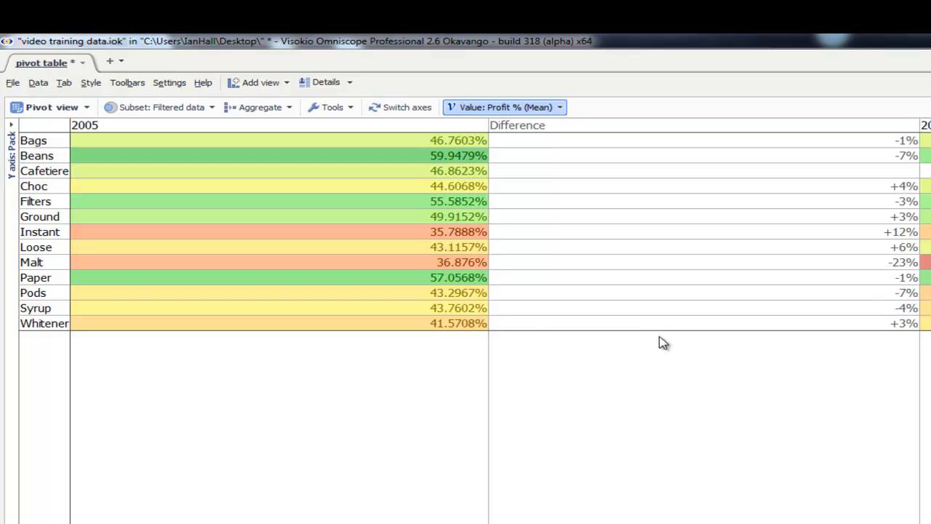
Step: Weight the Profit % mean by Sales and sort the rows by Difference in descending order
left_click(561, 109)
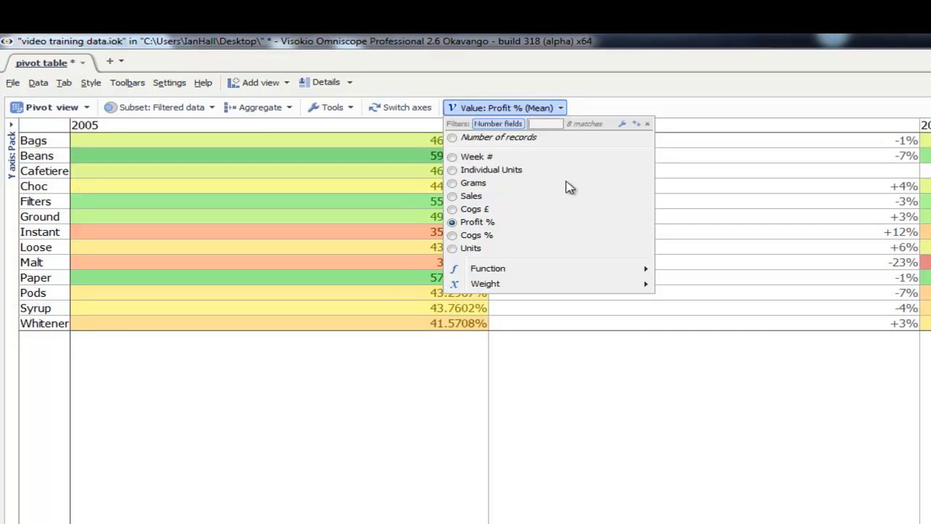
mouse_move(574, 290)
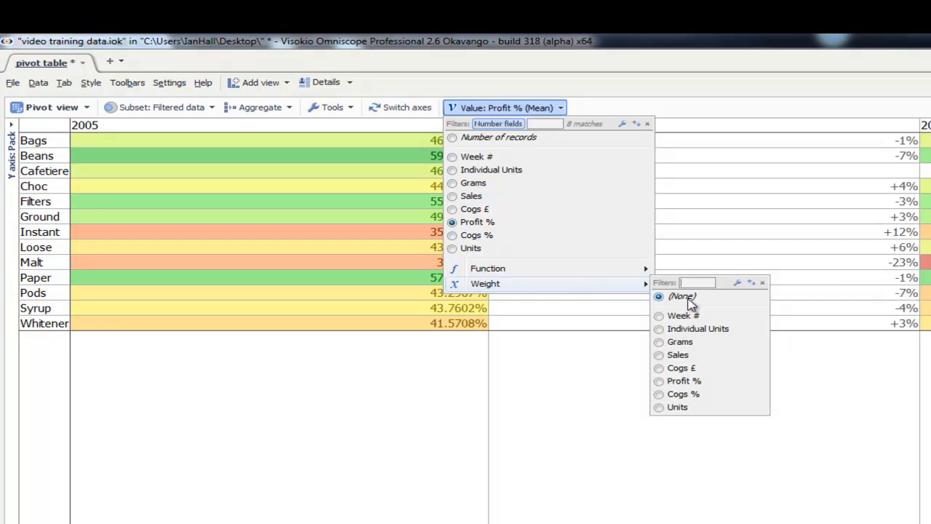
left_click(677, 356)
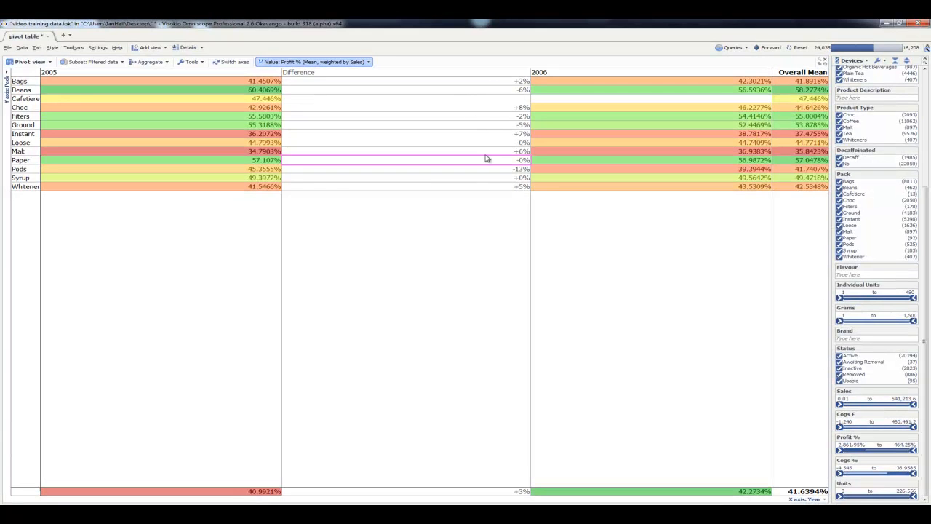
left_click(499, 73)
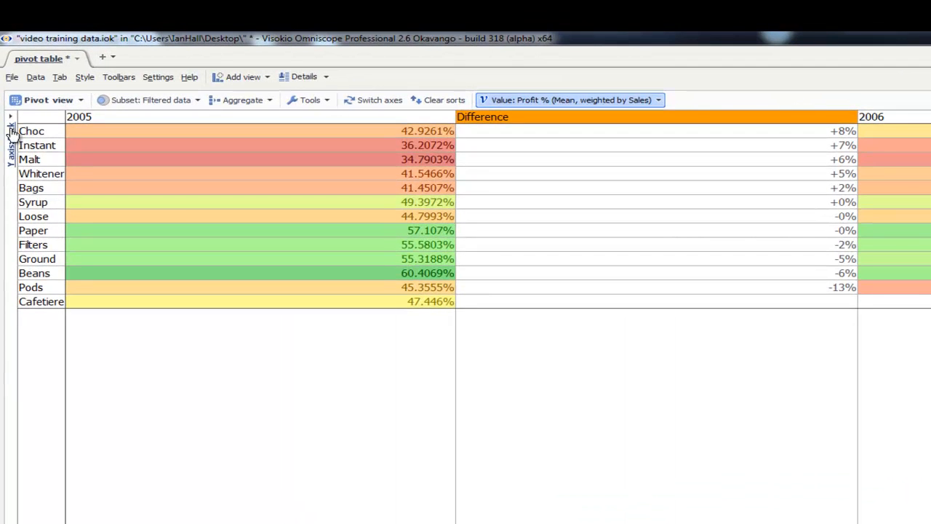
Step: Set the pivot table's Y axis to Sub Category
left_click(12, 130)
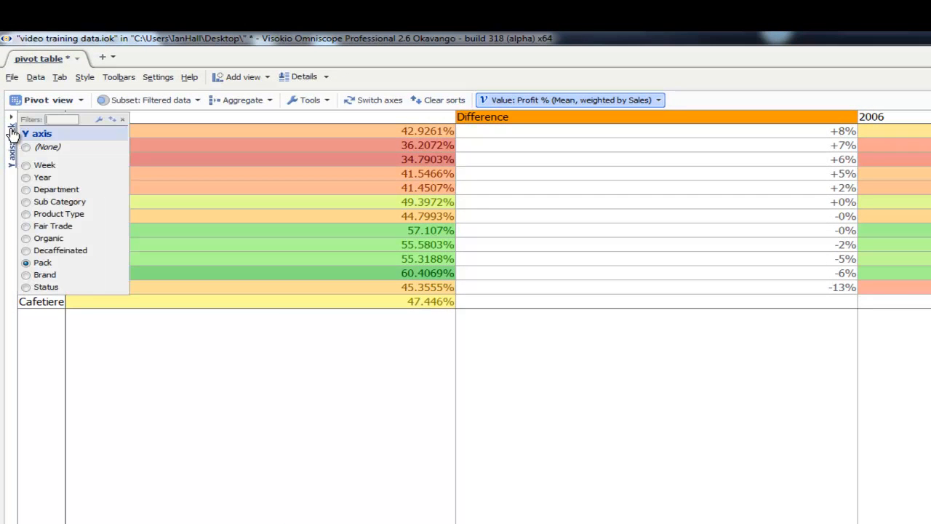
left_click(39, 200)
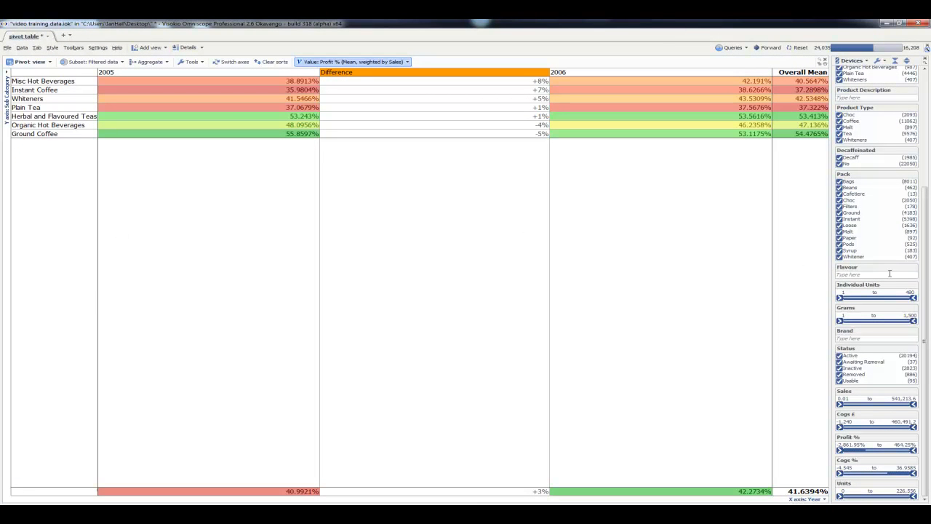
Step: Filter the data to Week # 1 to 7 and to the Ground Coffee, Instant Coffee, Whiteners and Plain Tea sub categories
left_click_drag(924, 254, 929, 135)
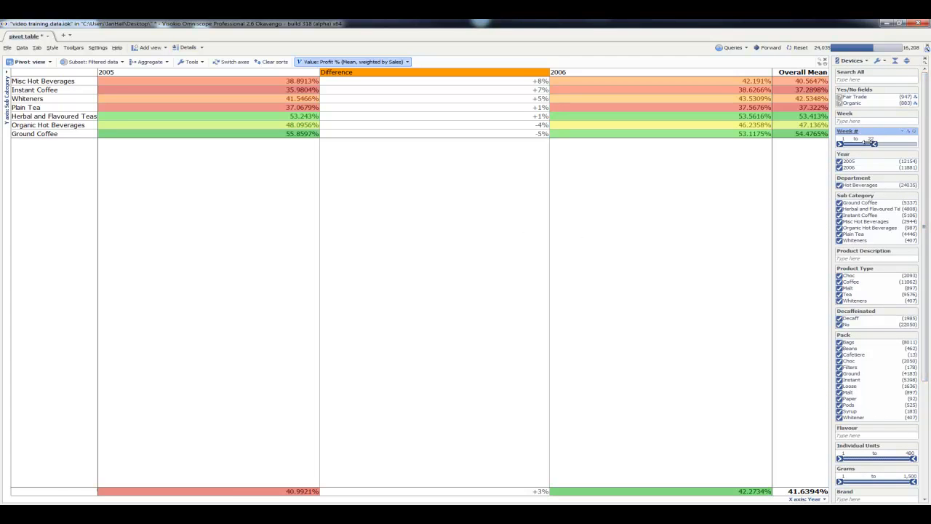
left_click_drag(853, 144, 855, 144)
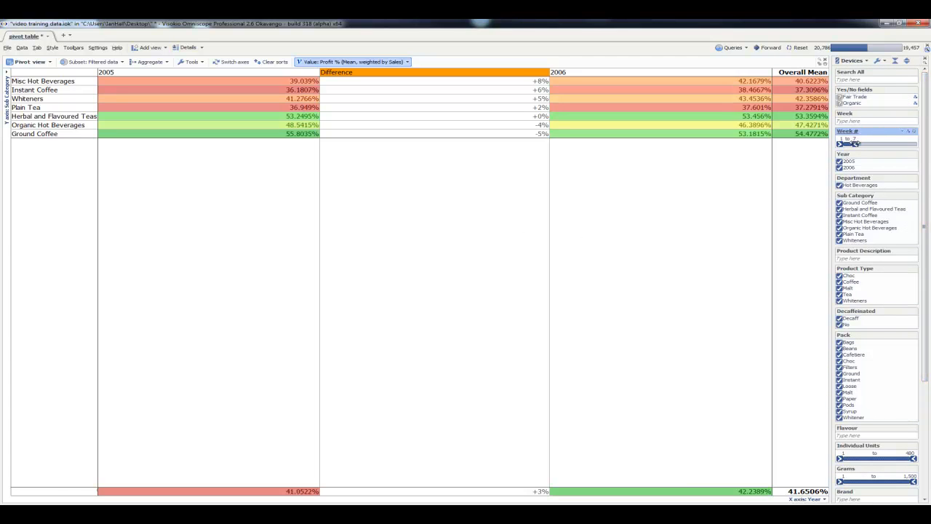
left_click(862, 203)
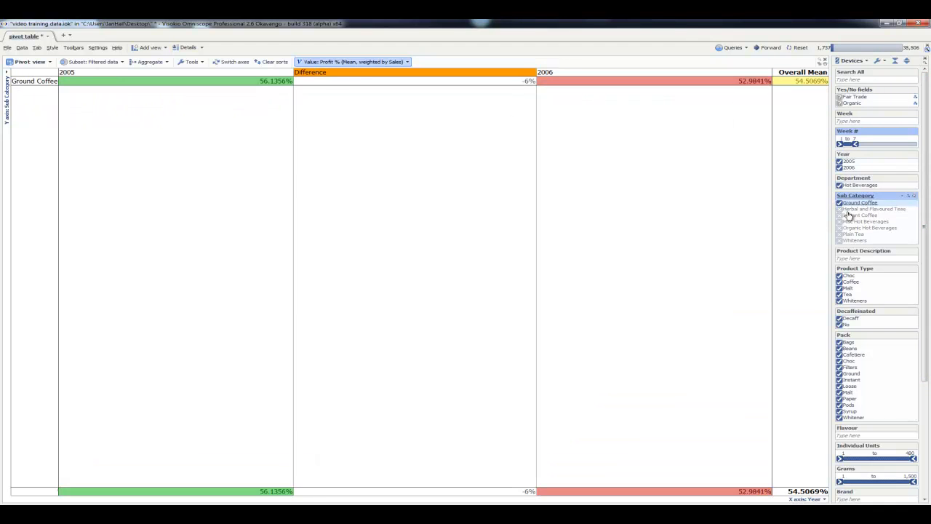
left_click(839, 215)
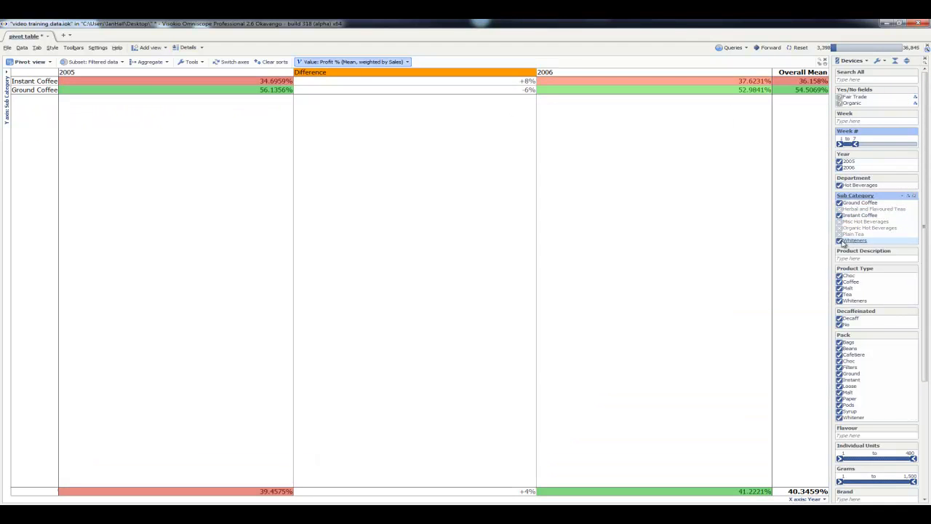
left_click(840, 241)
left_click(839, 233)
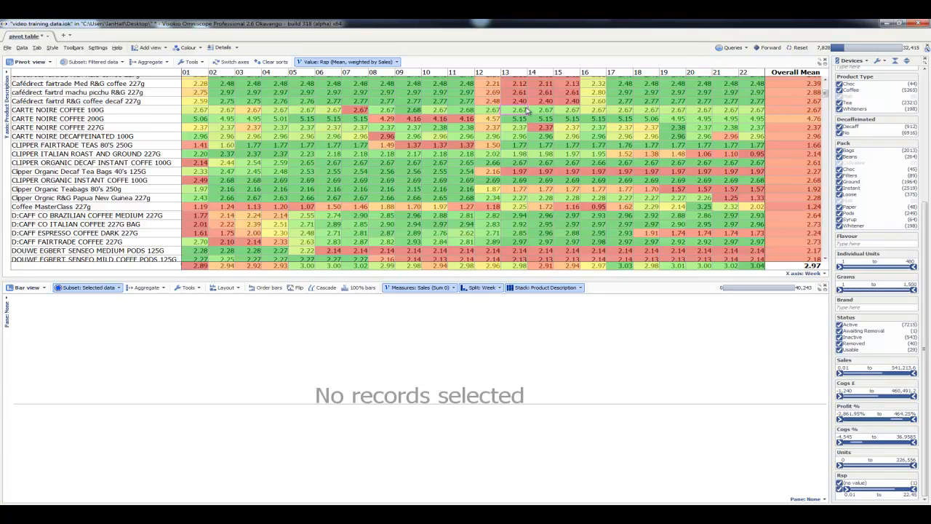
Step: Select the Cafédirect decaf 227g prices for weeks 02 to 20, then the same weeks from Cafédirect fairtrade Med to Carte Noire 100G
mouse_move(536, 107)
mouse_move(500, 97)
left_click_drag(222, 101, 693, 104)
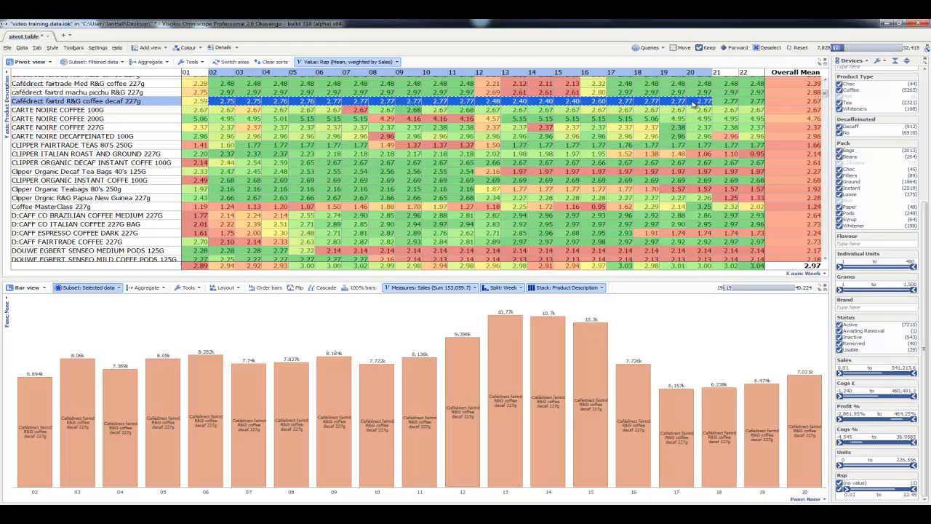
left_click_drag(224, 85, 705, 110)
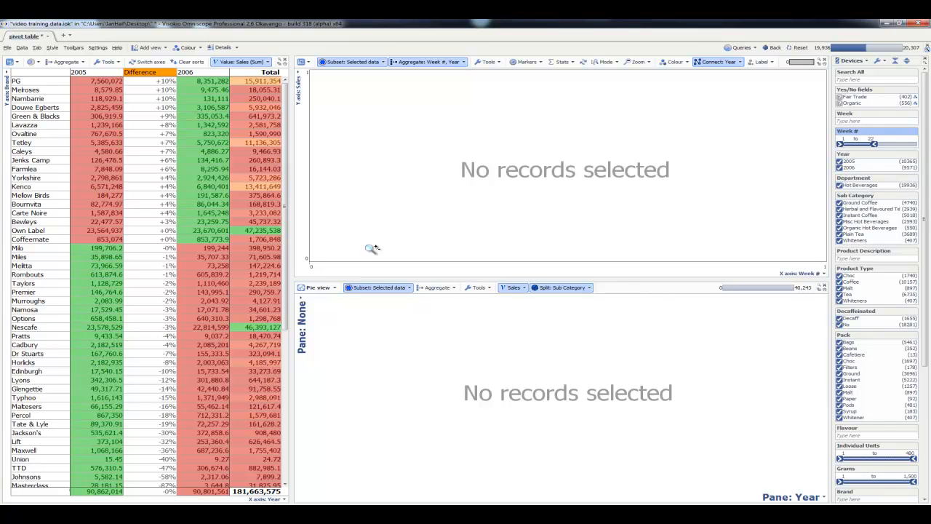
Step: Select PG's 2005 sales in the brand pivot table, then the block of cells from Melroses to Lavazza across 2005 and 2006
left_click(115, 82)
left_click_drag(133, 90, 206, 124)
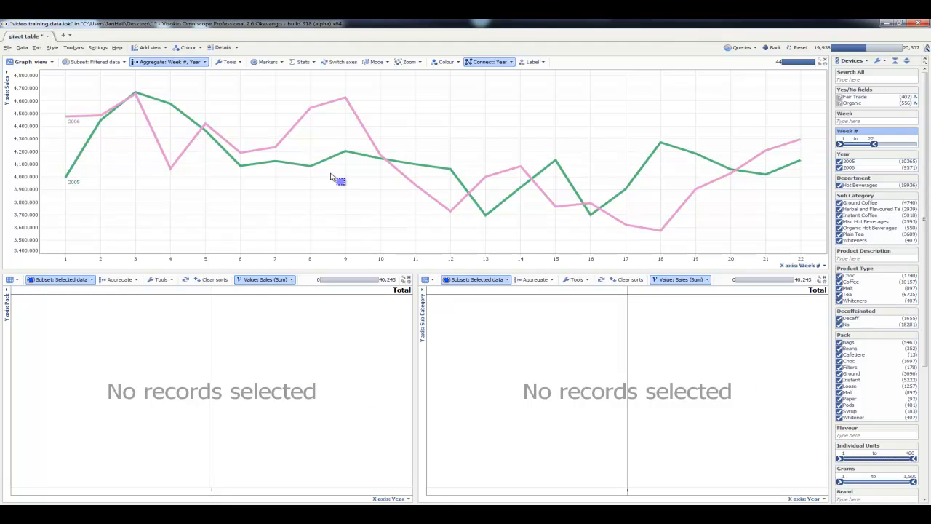
Step: Select the 2005 and 2006 sales points for weeks 8 and 9 in the line graph to break them down in the pivot tables
left_click_drag(291, 86, 369, 183)
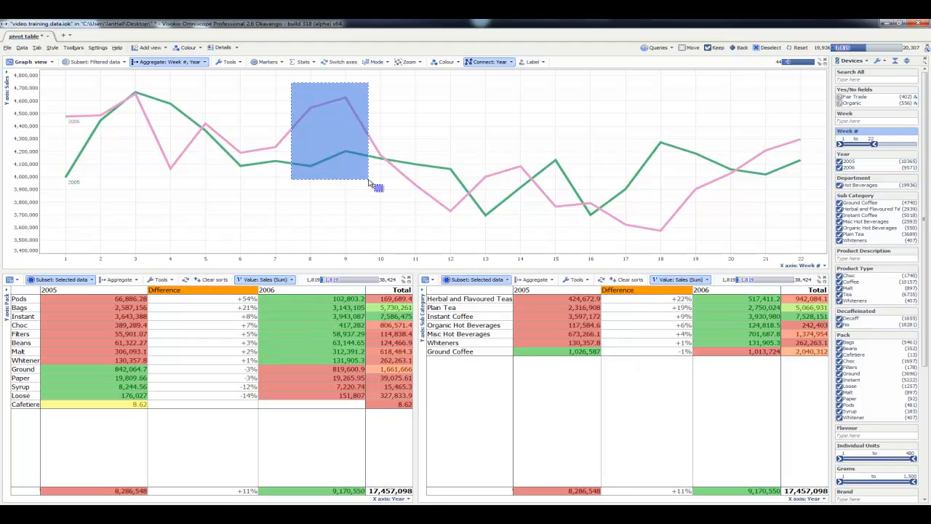